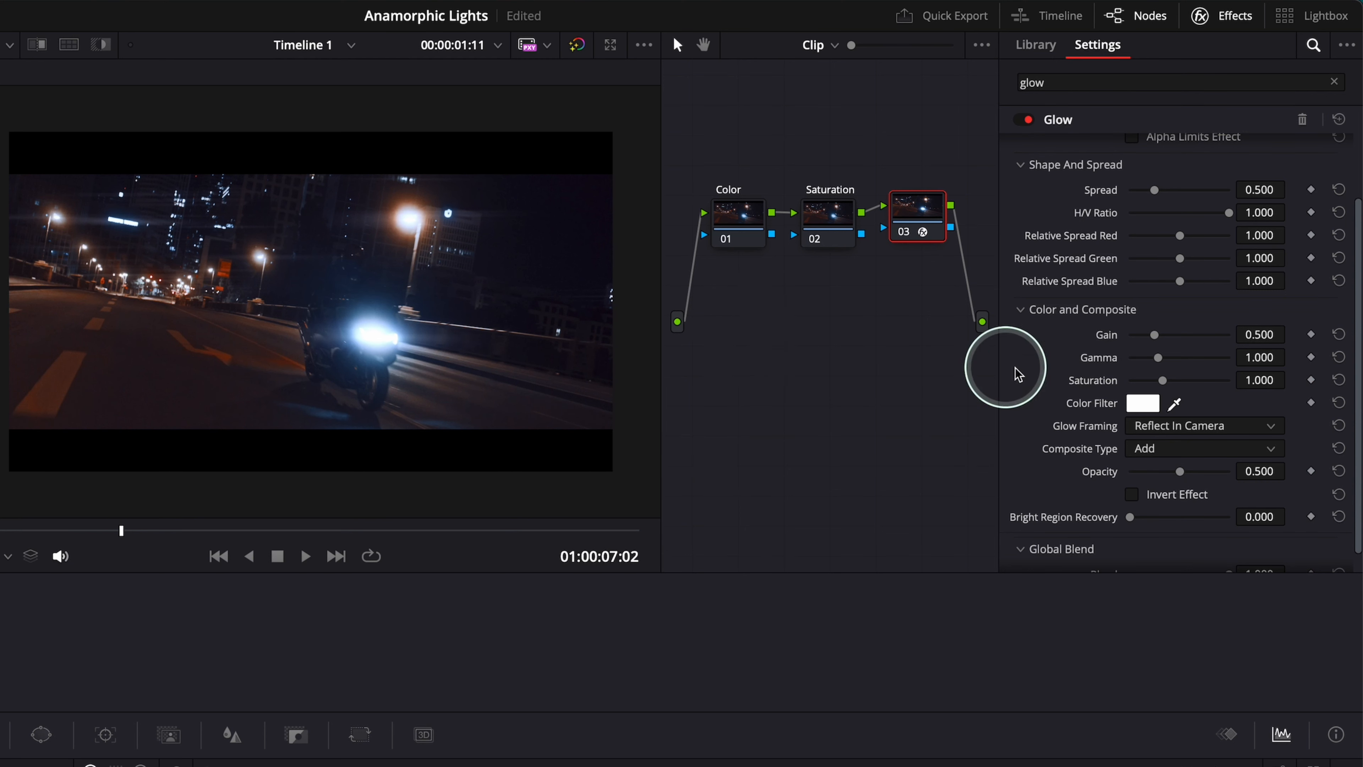
Tint the Glow effect's color filter bright cyan-blue after trying other hues such as red
left_click(1154, 409)
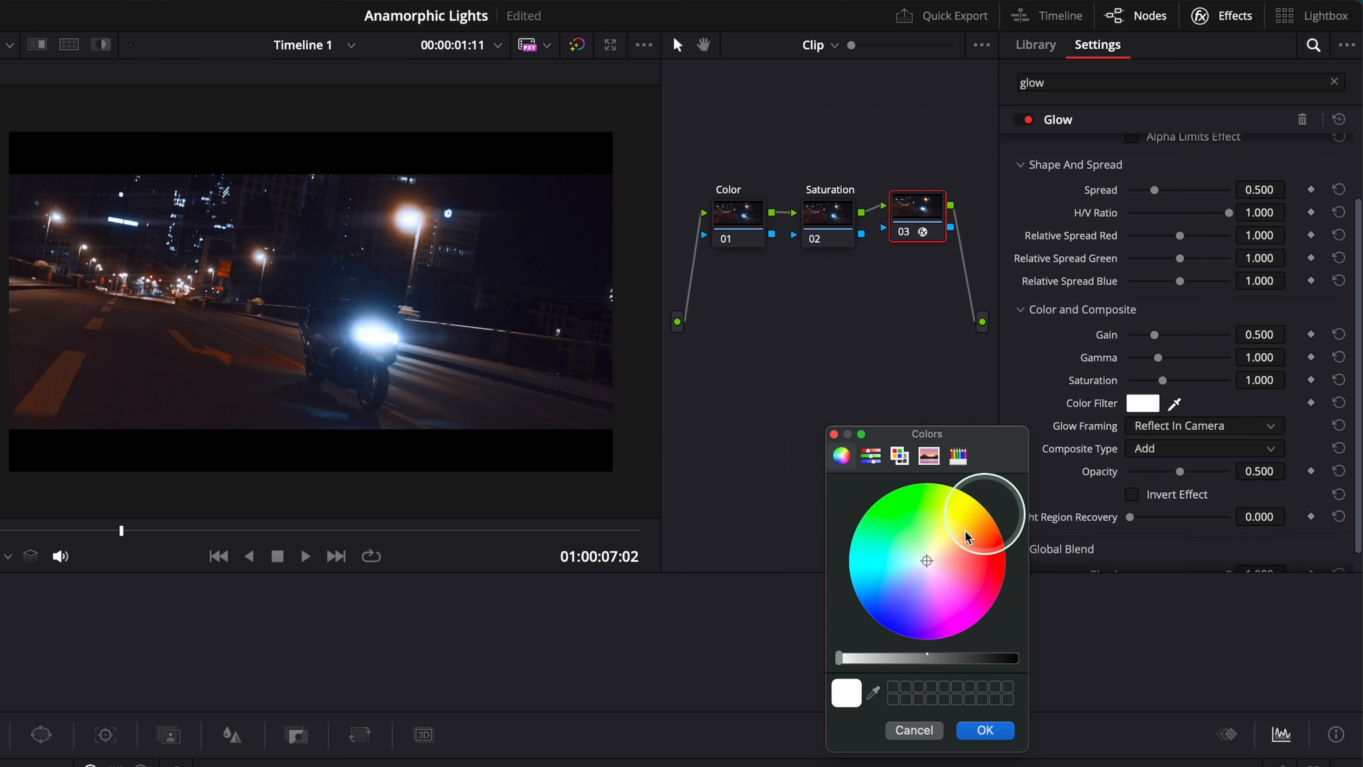
left_click(882, 590)
mouse_move(885, 596)
left_mouse_down()
mouse_move(911, 612)
mouse_move(865, 584)
left_mouse_up()
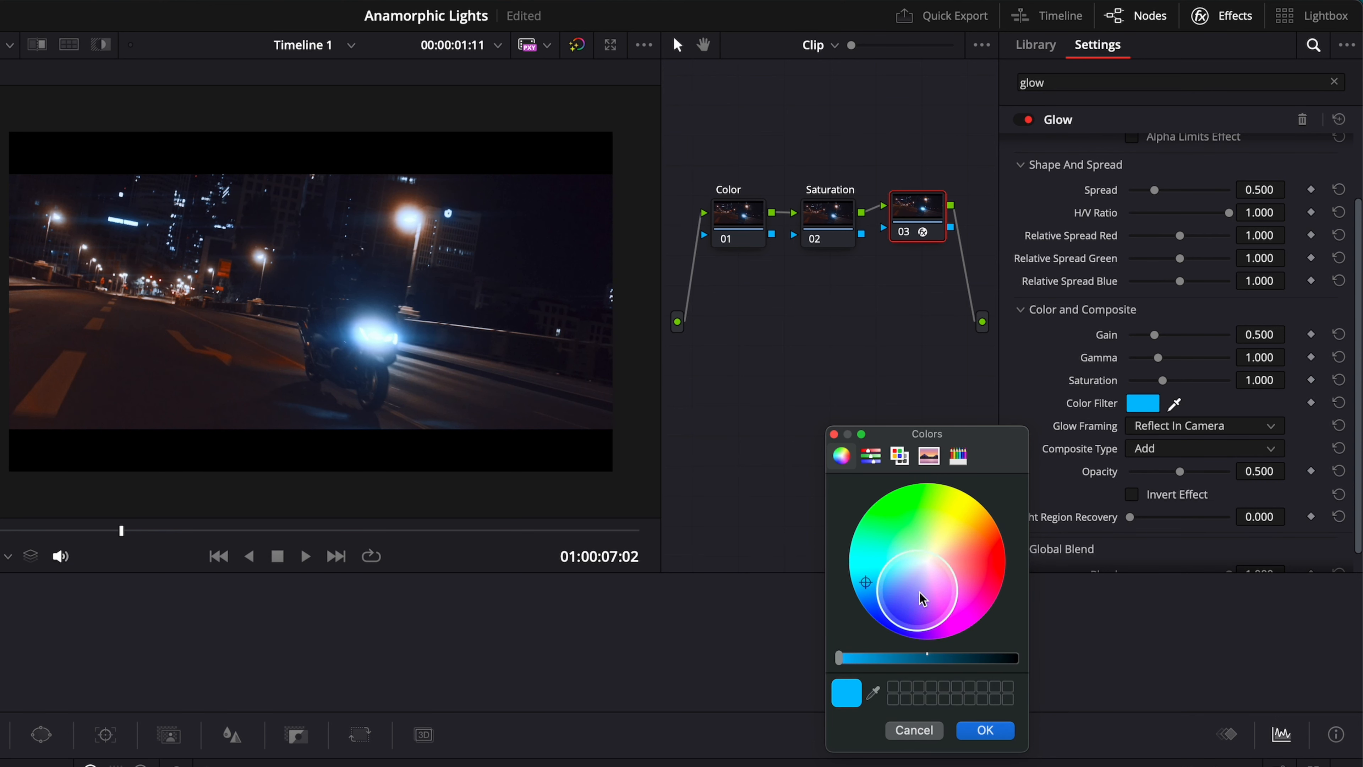
mouse_move(837, 656)
left_mouse_down()
mouse_move(909, 665)
mouse_move(838, 666)
left_mouse_up()
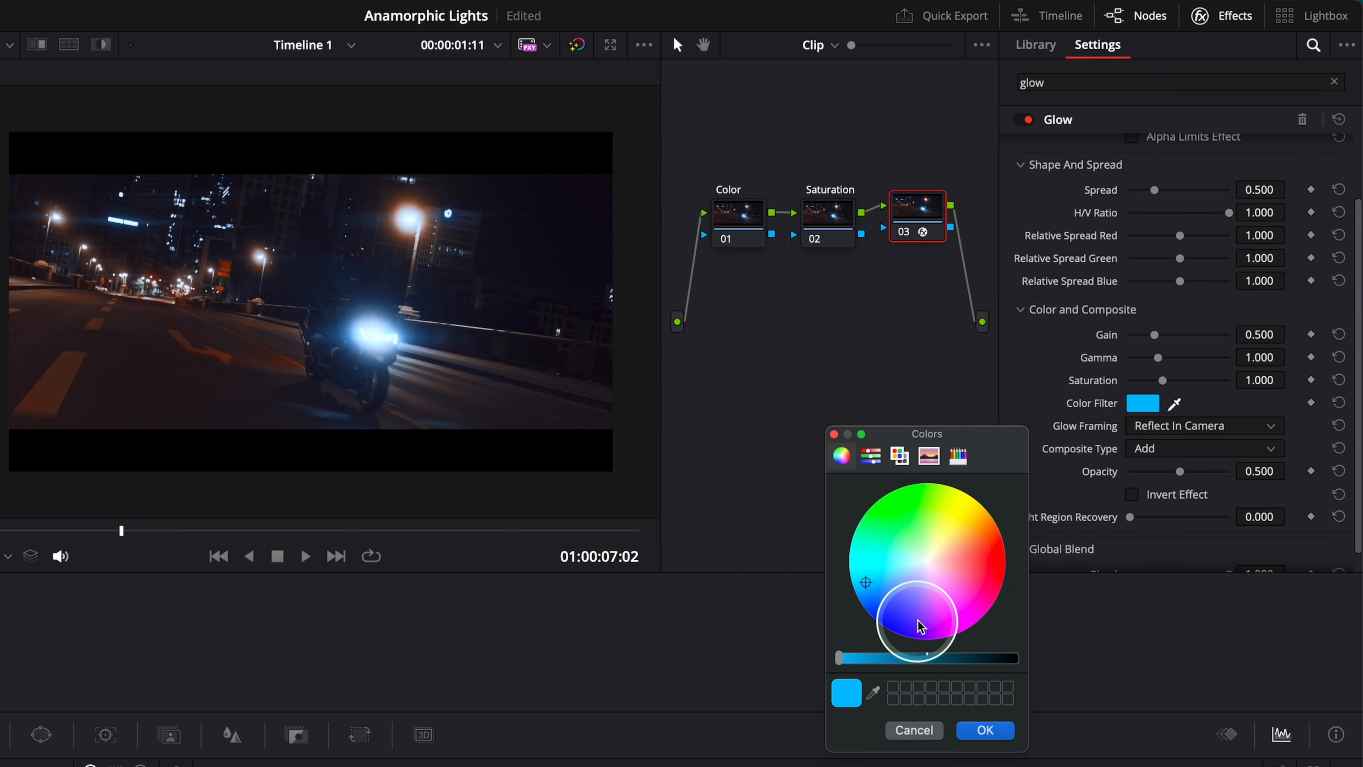
left_click_drag(867, 584, 996, 565)
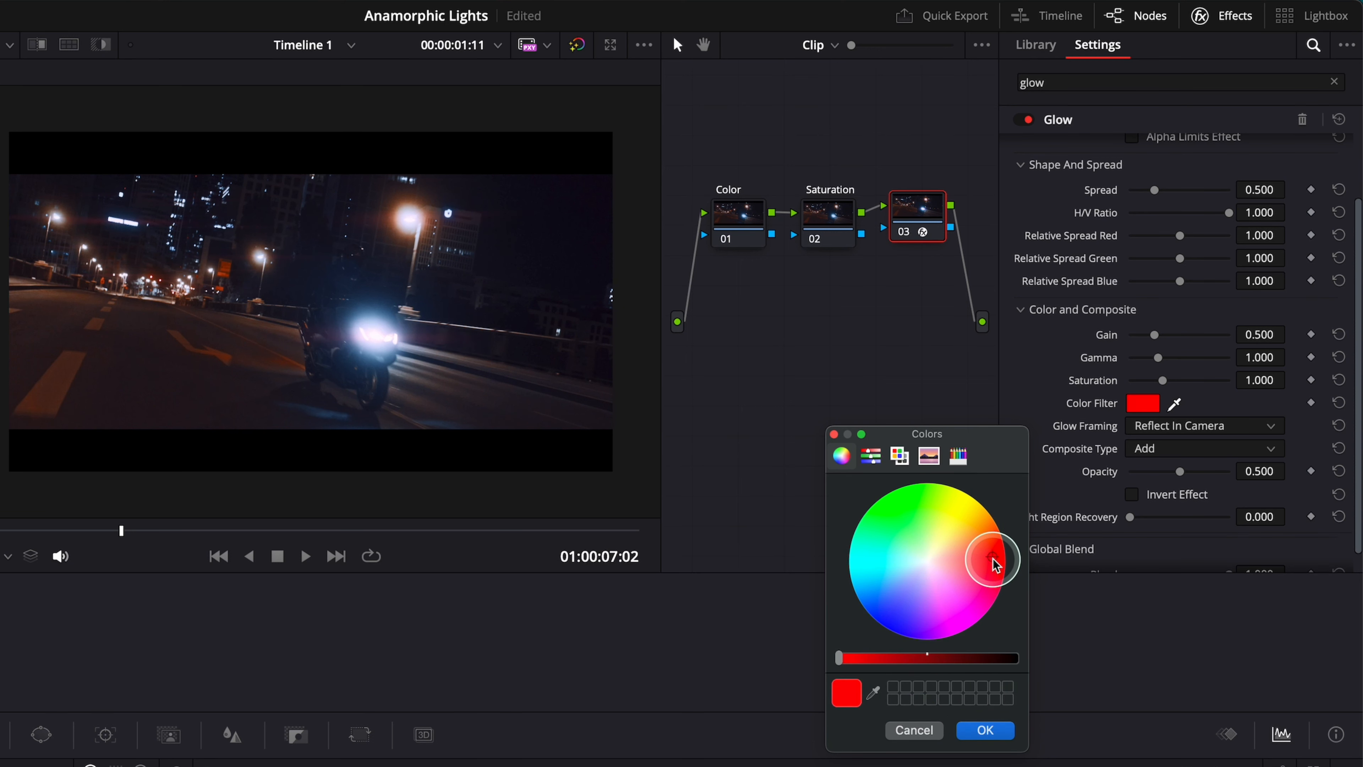
left_click_drag(907, 545, 861, 586)
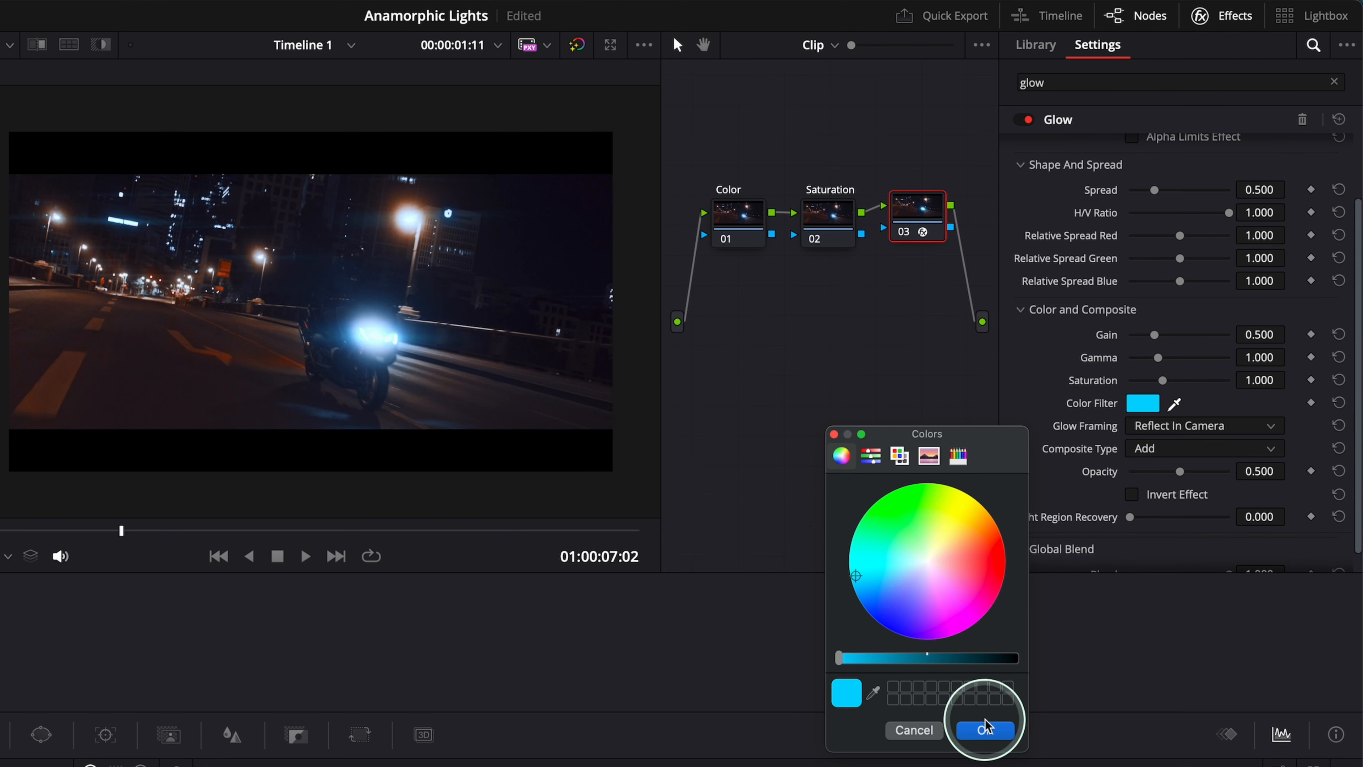
left_click(986, 729)
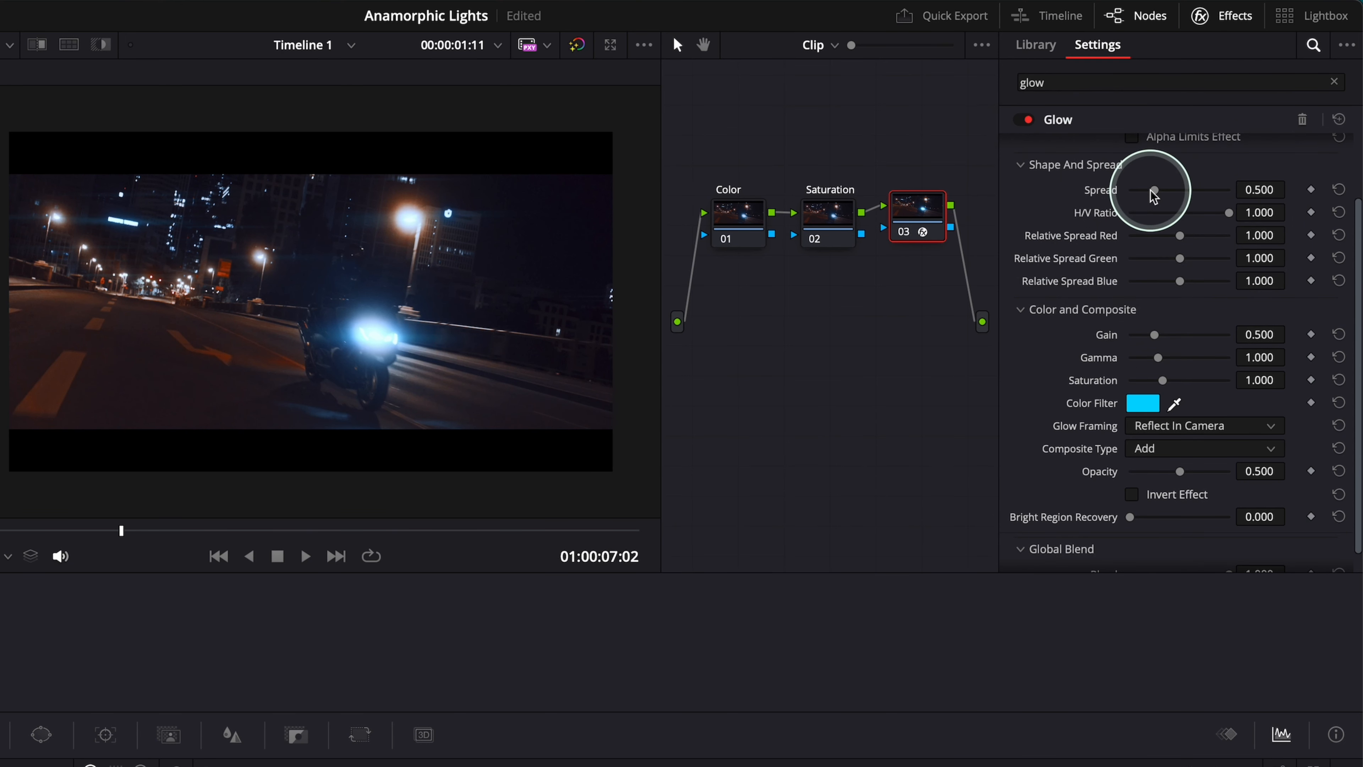
Raise the Glow's spread to 0.862, opacity to 0.706, saturation to 1.596 and gamma to 1.176
left_click_drag(1156, 197, 1154, 197)
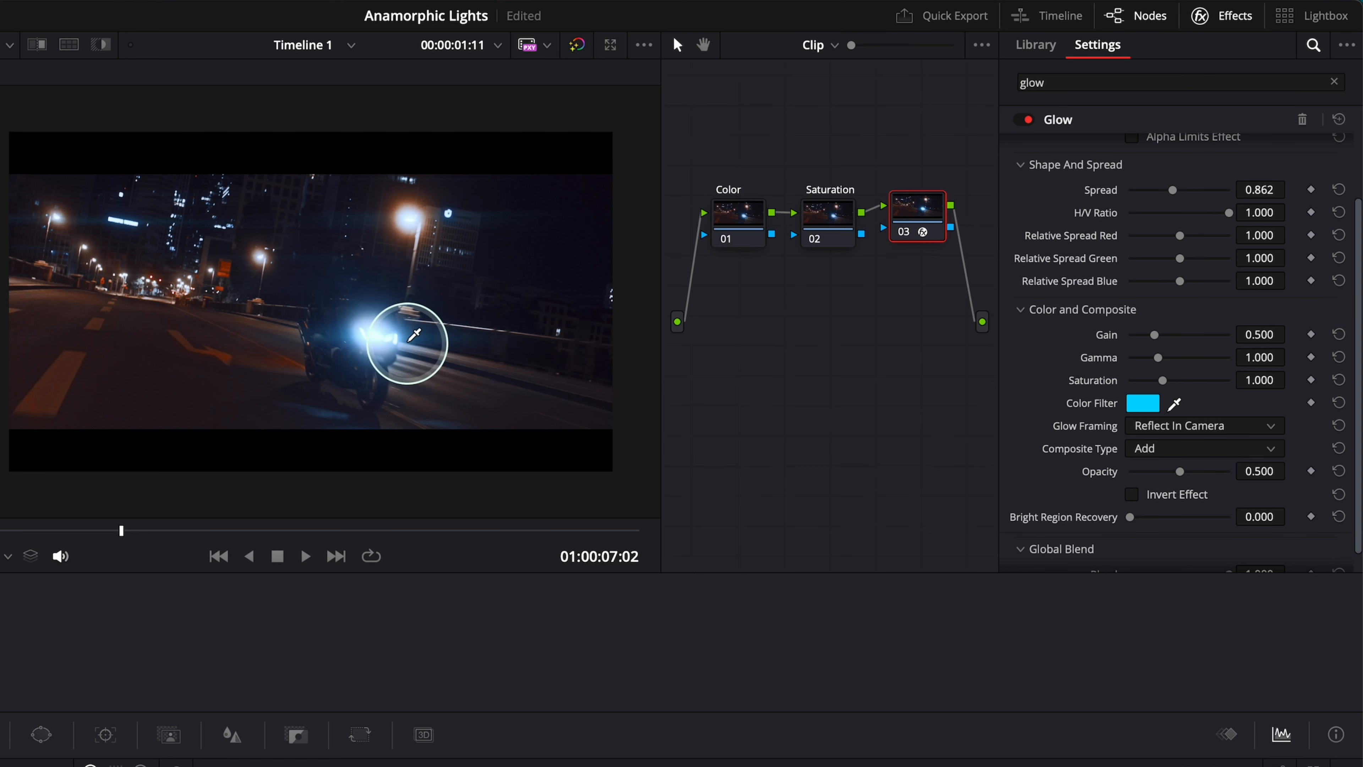
left_click(401, 333)
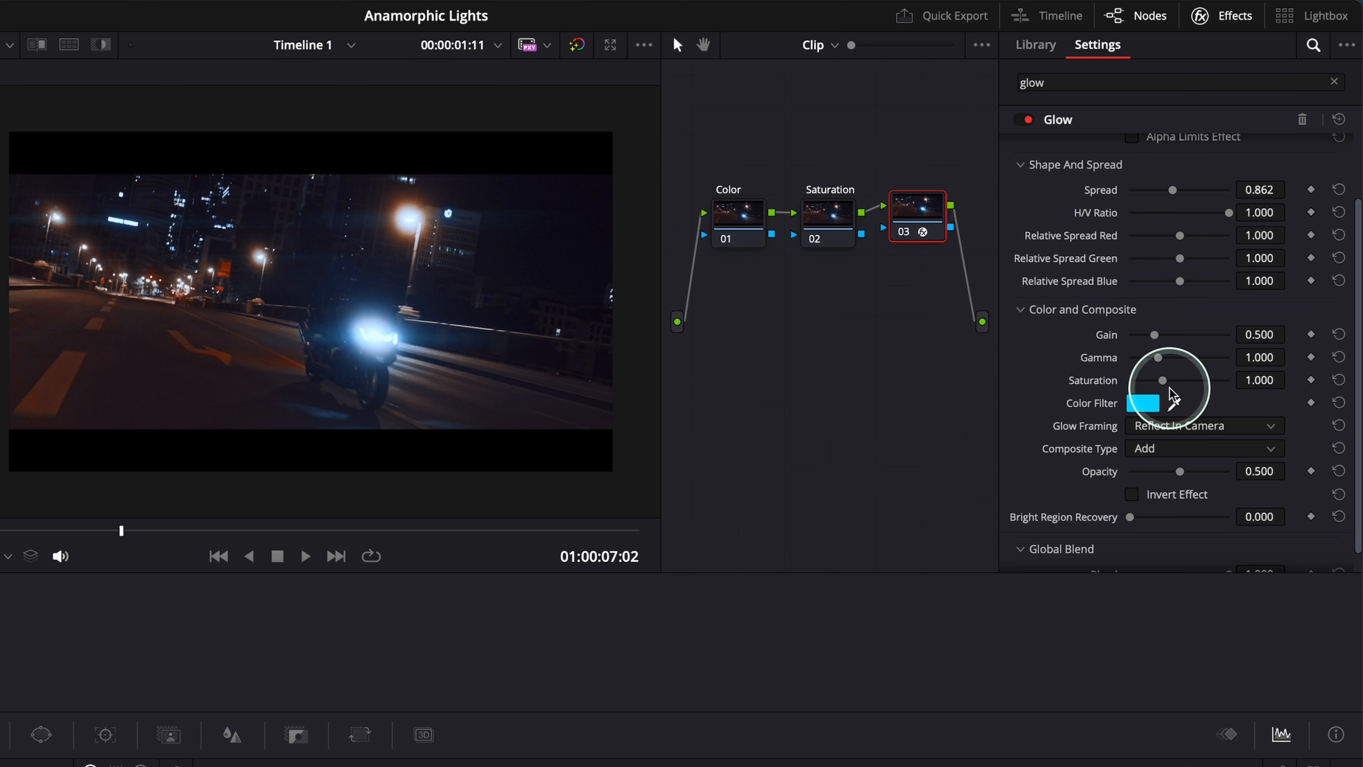
scroll(1170, 391, "down", 1)
mouse_move(1180, 449)
left_mouse_down()
mouse_move(1166, 453)
mouse_move(1203, 451)
left_mouse_up()
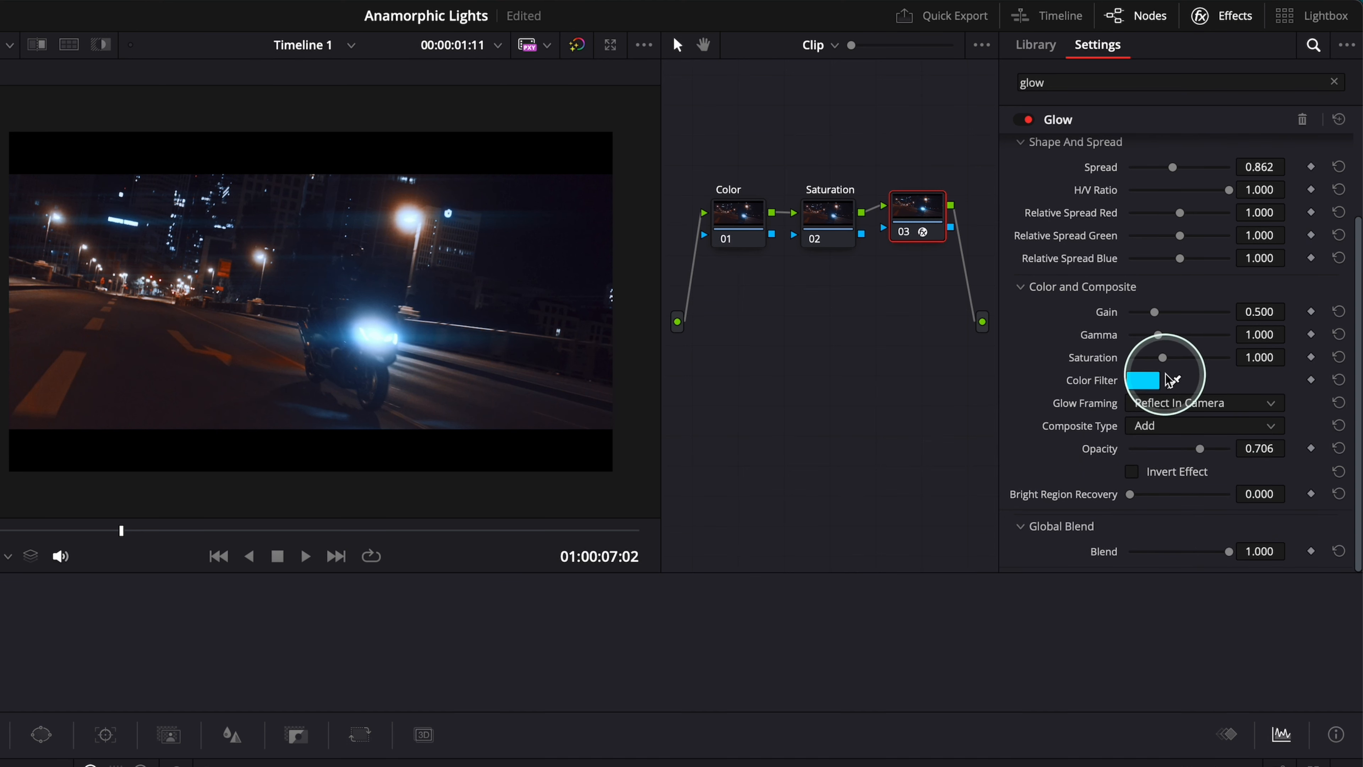
mouse_move(1164, 360)
left_mouse_down()
mouse_move(1183, 359)
mouse_move(1165, 335)
left_mouse_up()
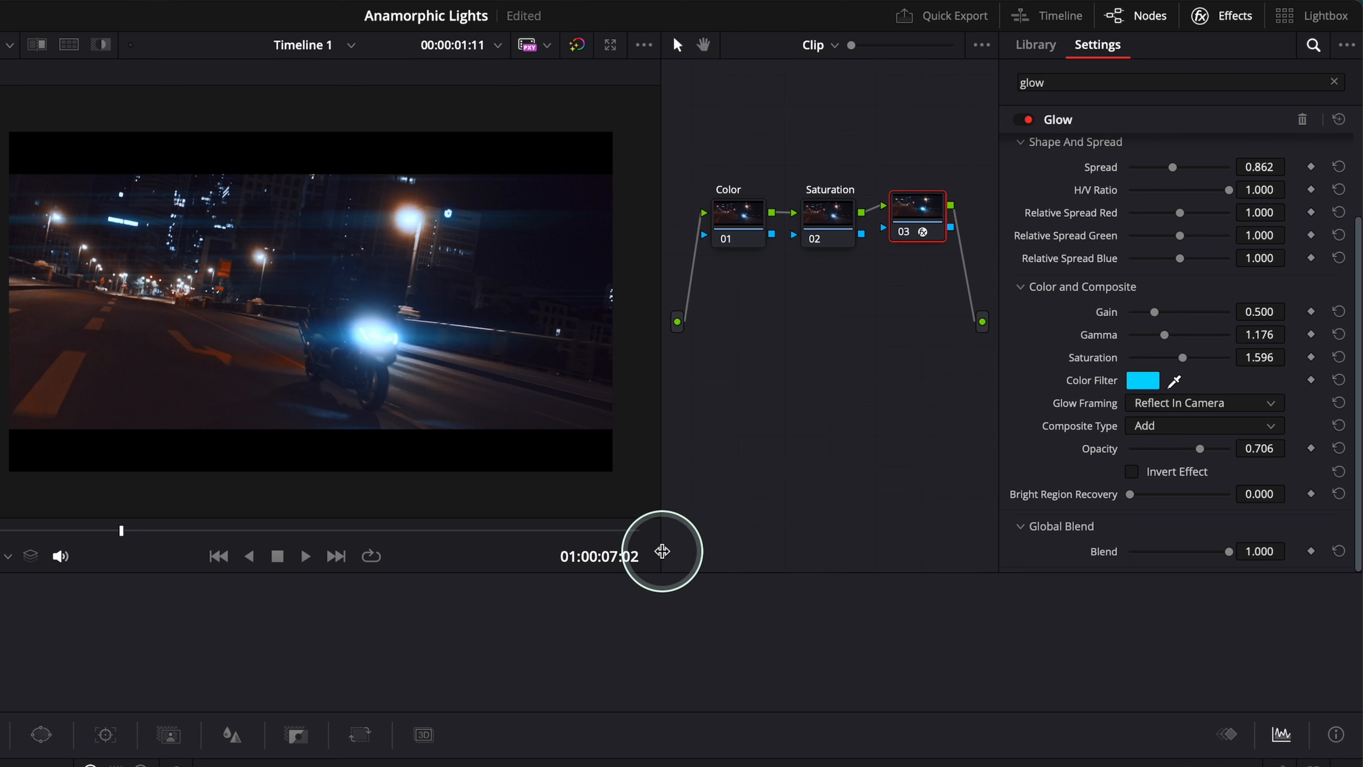
Play the clip from its first frame to check the glow around the headlight in motion
left_click_drag(122, 530, 3, 534)
key("space")
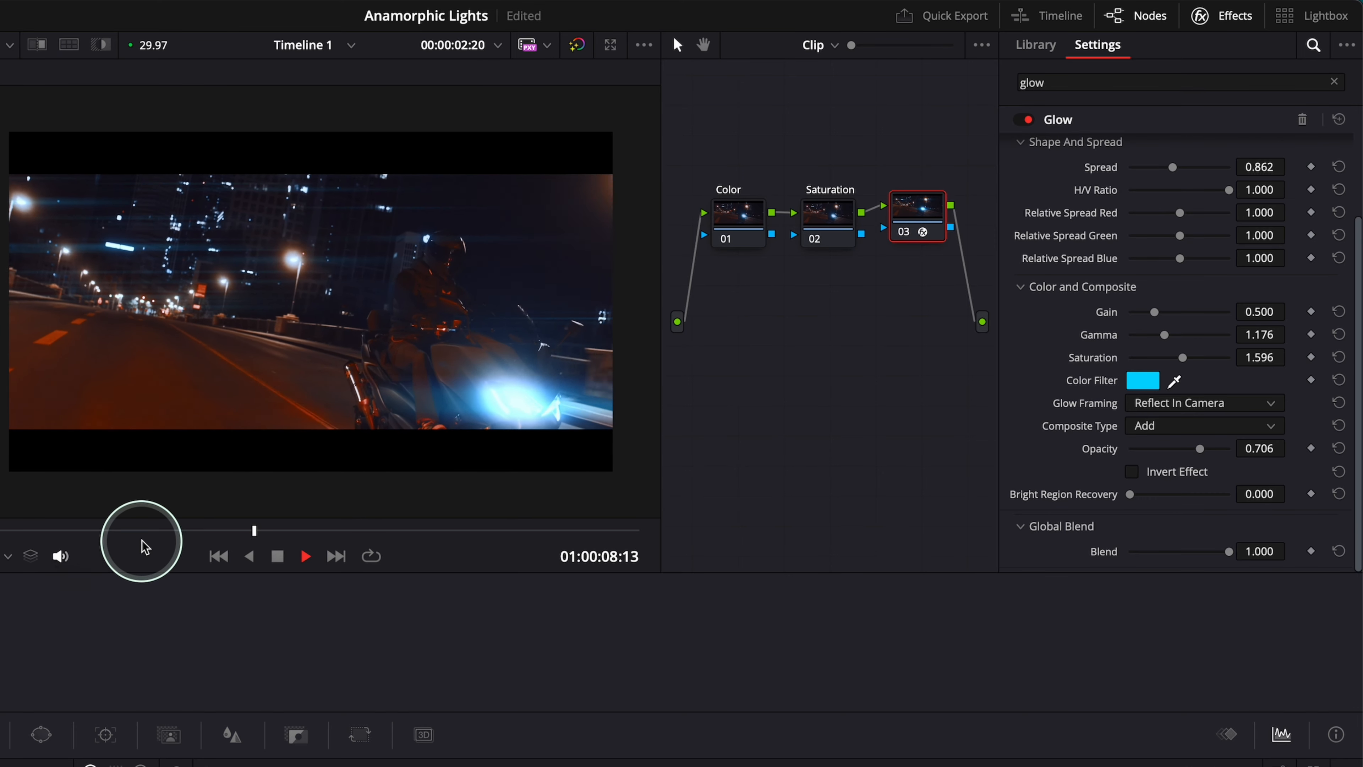
key("space")
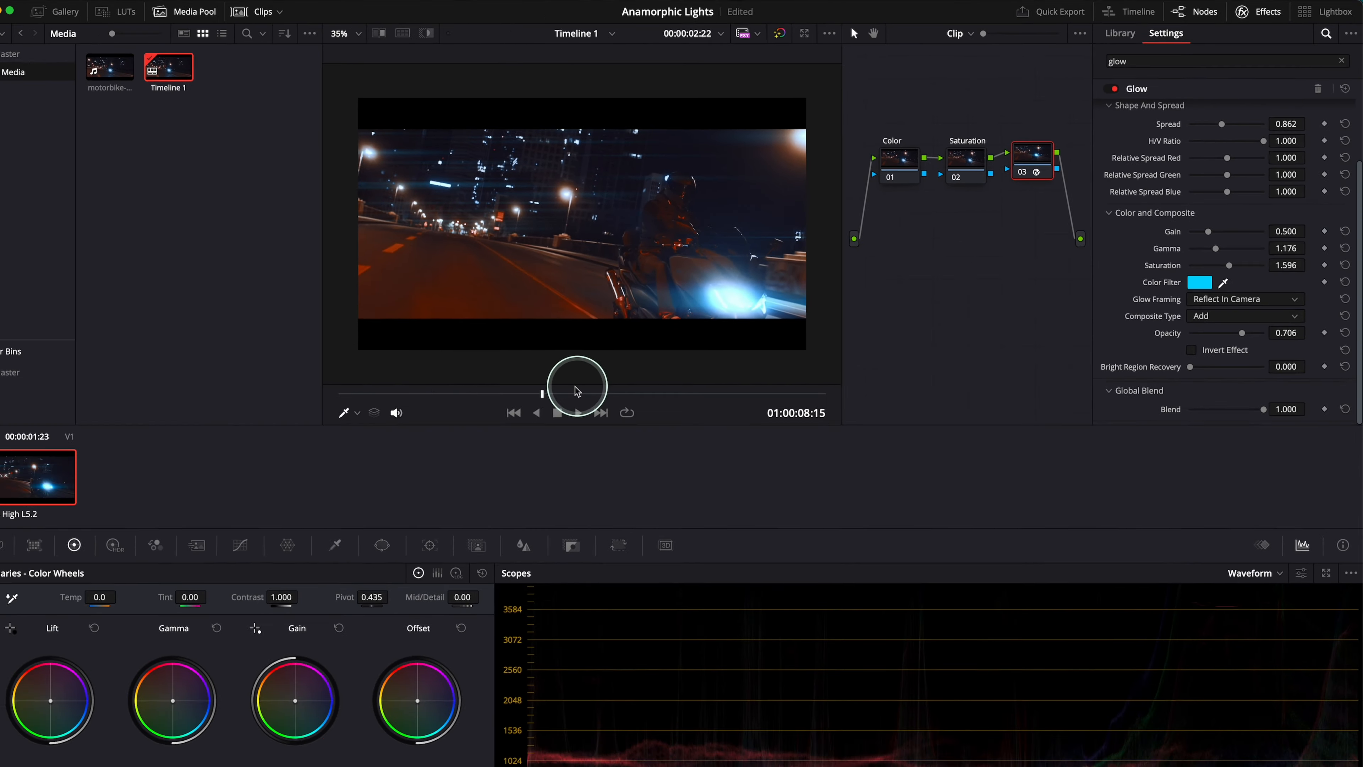
key("space")
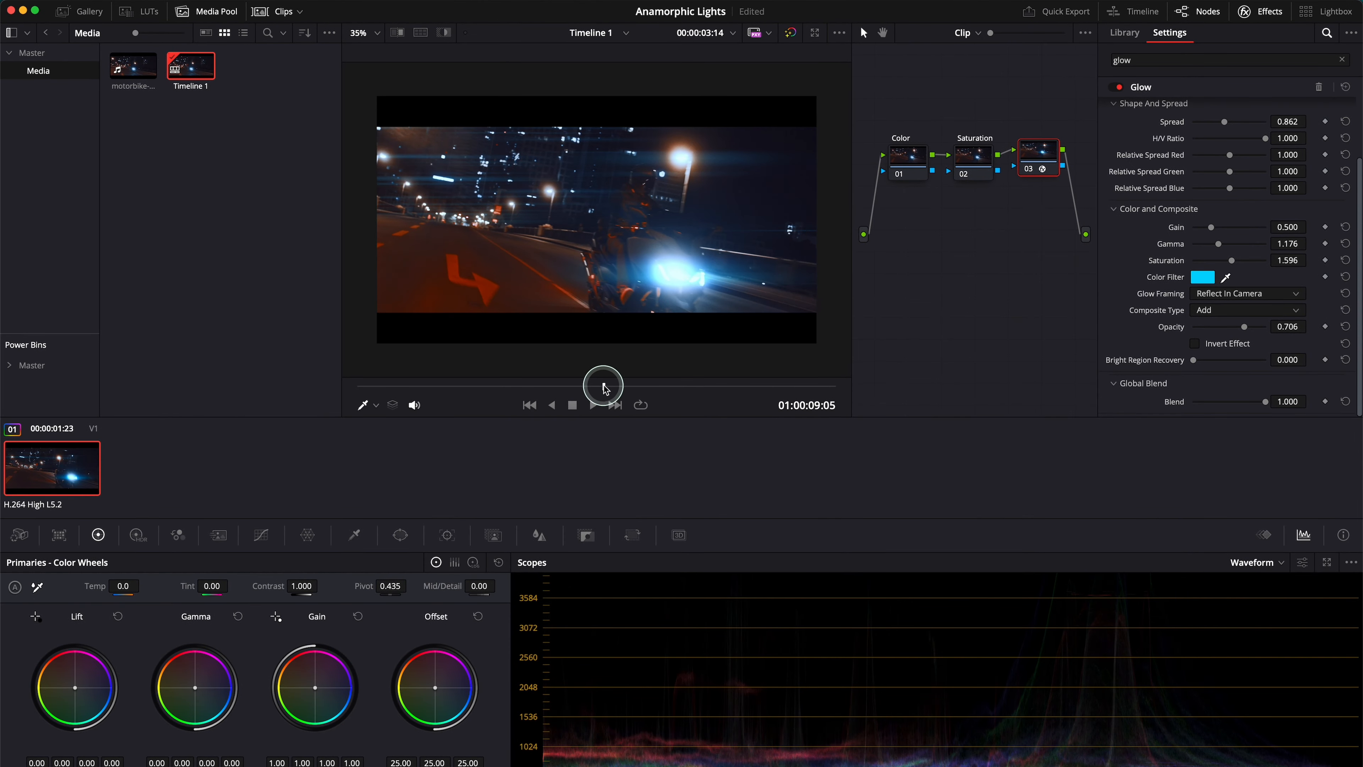
Reduce the Glow's spread to 0.294 and scrub back through the clip to check it
left_click_drag(680, 384, 717, 385)
left_click_drag(1224, 122, 1204, 122)
left_click_drag(718, 387, 406, 389)
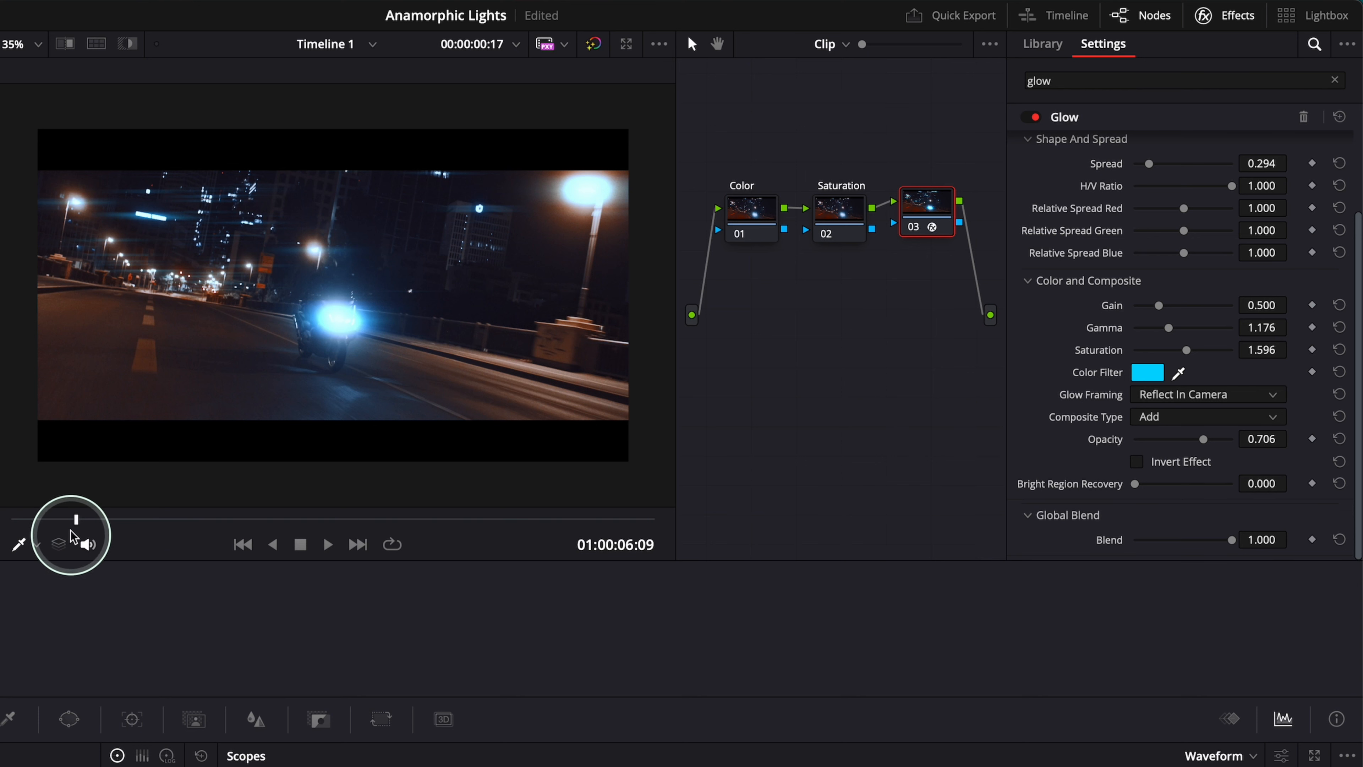
Keyframe the Glow's global blend from 0.000 on the clip's first frame to 1.000 at 00:00:01:00
left_click_drag(73, 520, 3, 520)
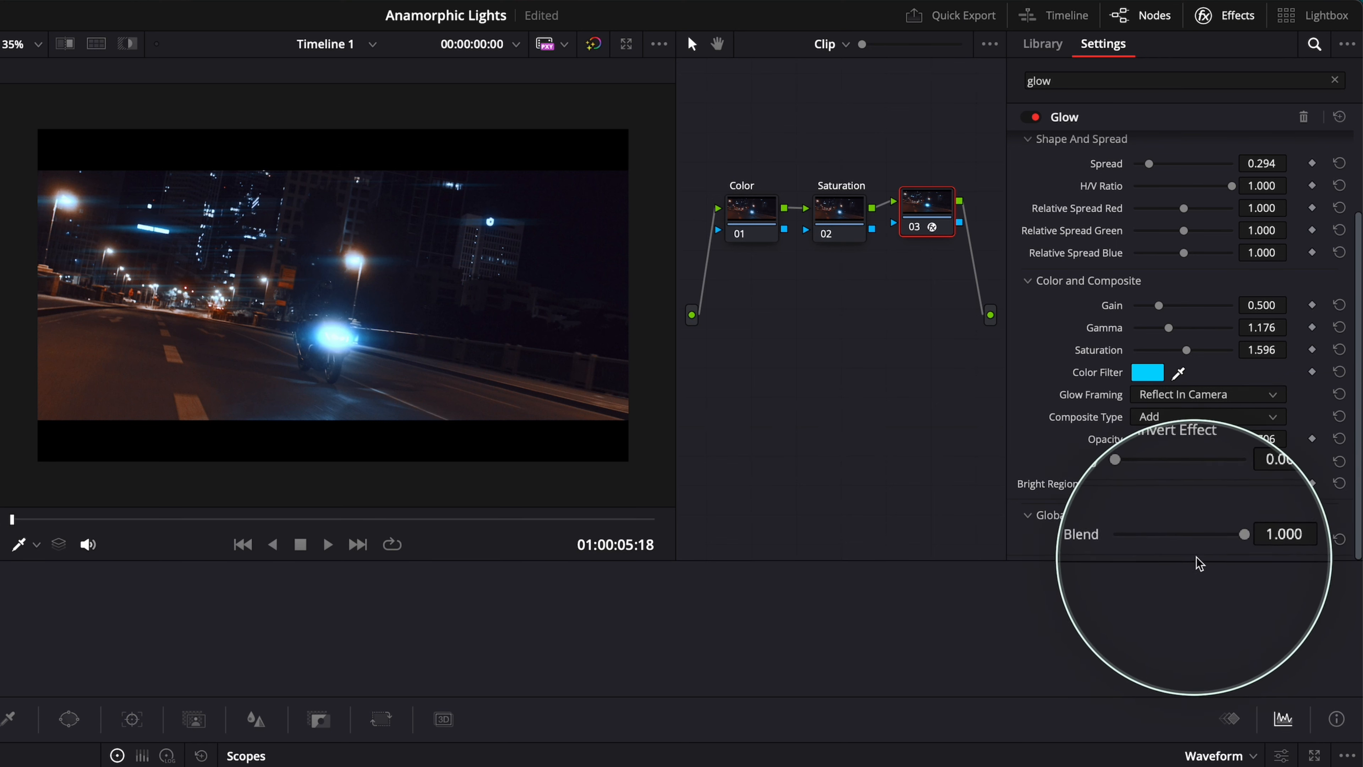
left_click_drag(1231, 540, 1044, 532)
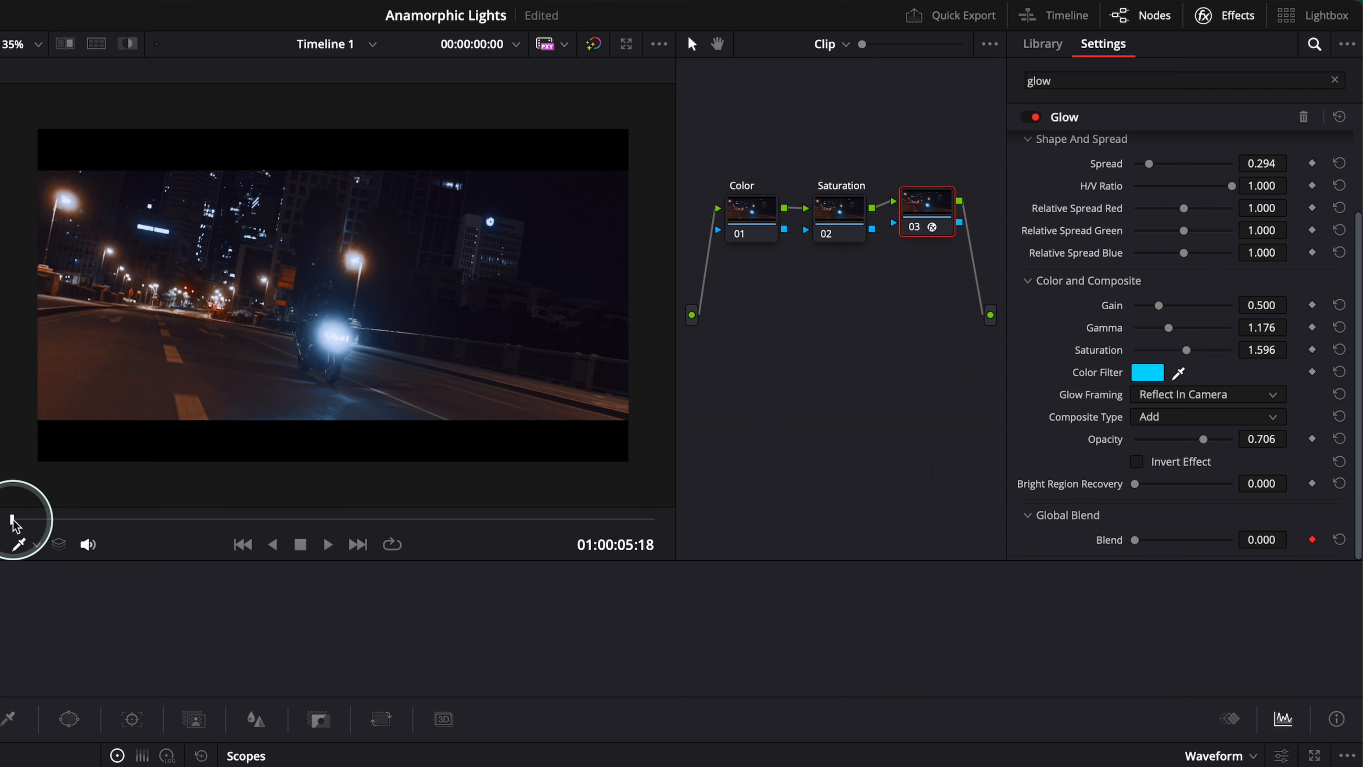
left_click_drag(15, 523, 106, 526)
left_click(1312, 540)
left_click_drag(1135, 540, 1232, 540)
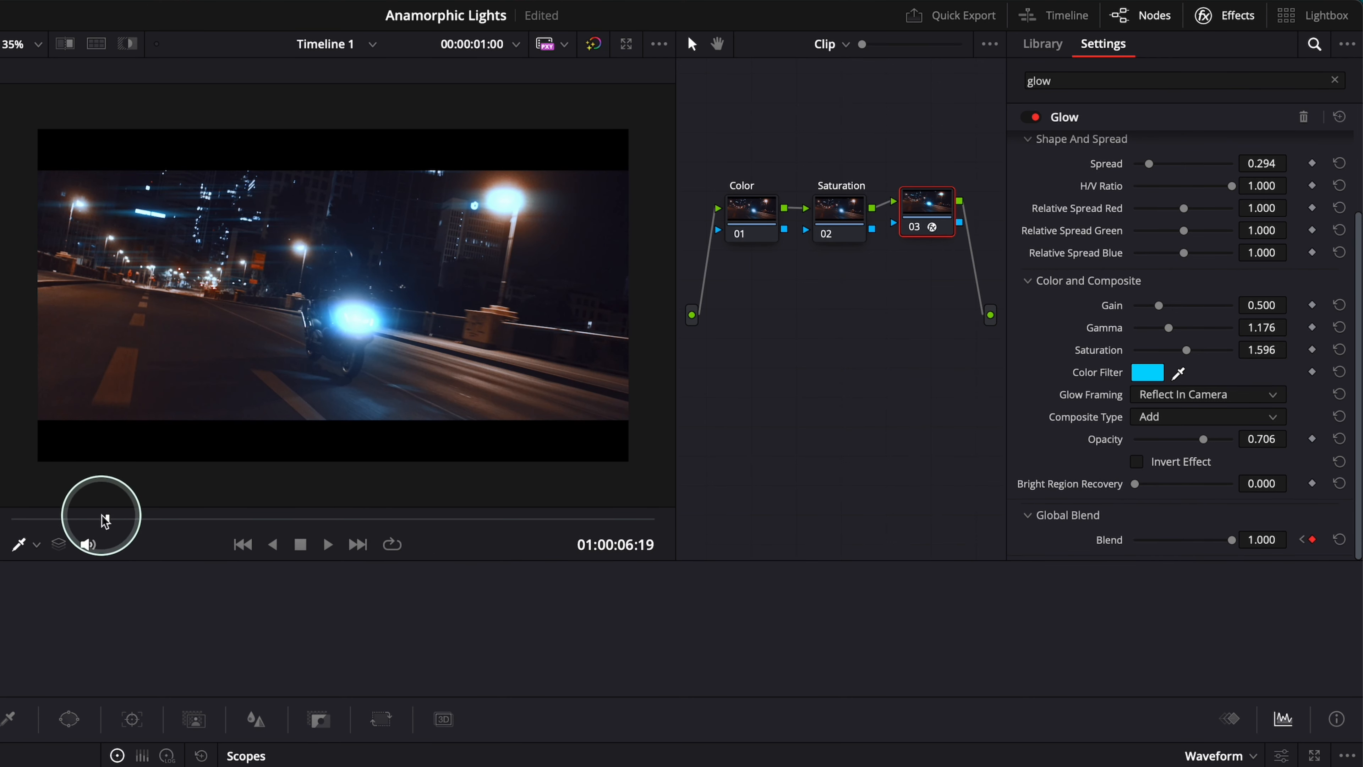
Replay the opening of the clip from the first frame to review the glow's fade-in
left_click_drag(105, 520, 11, 519)
key("space")
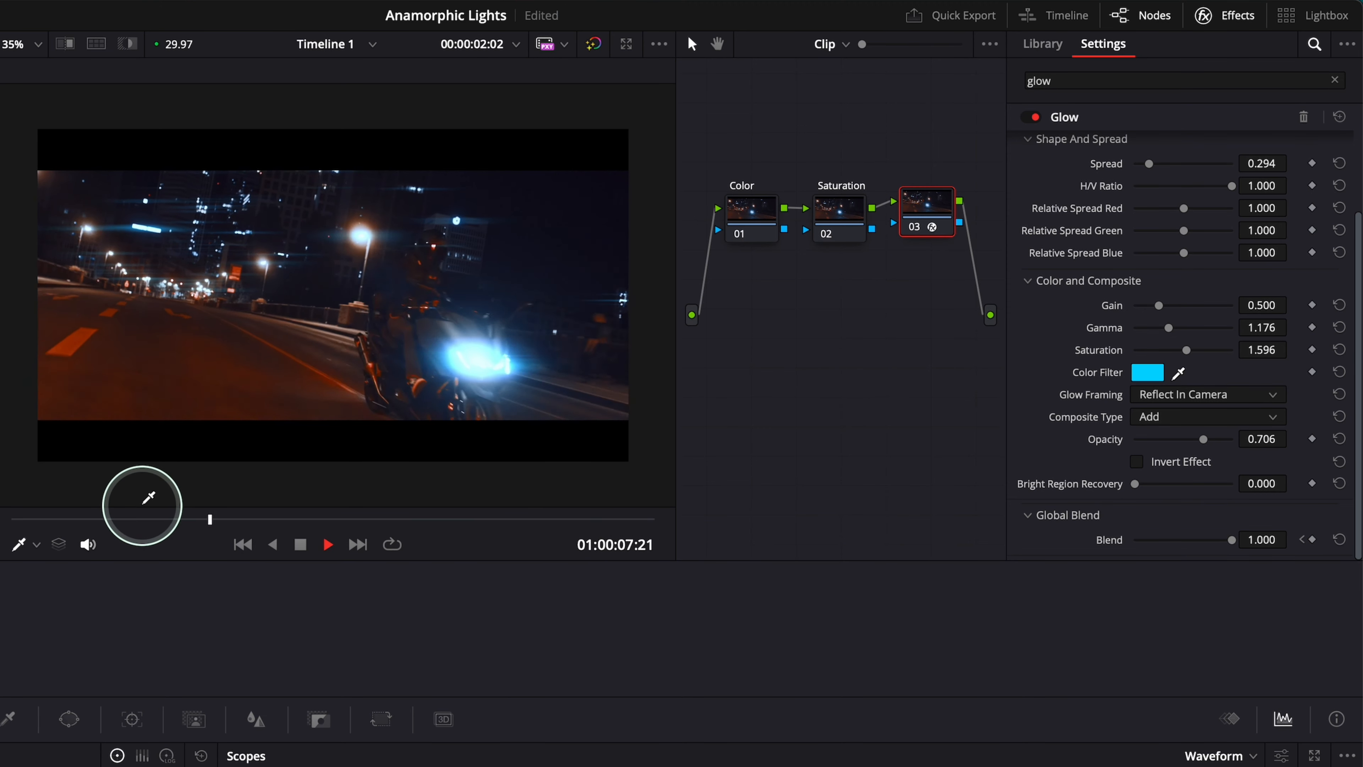
left_click_drag(173, 521, 12, 521)
key("space")
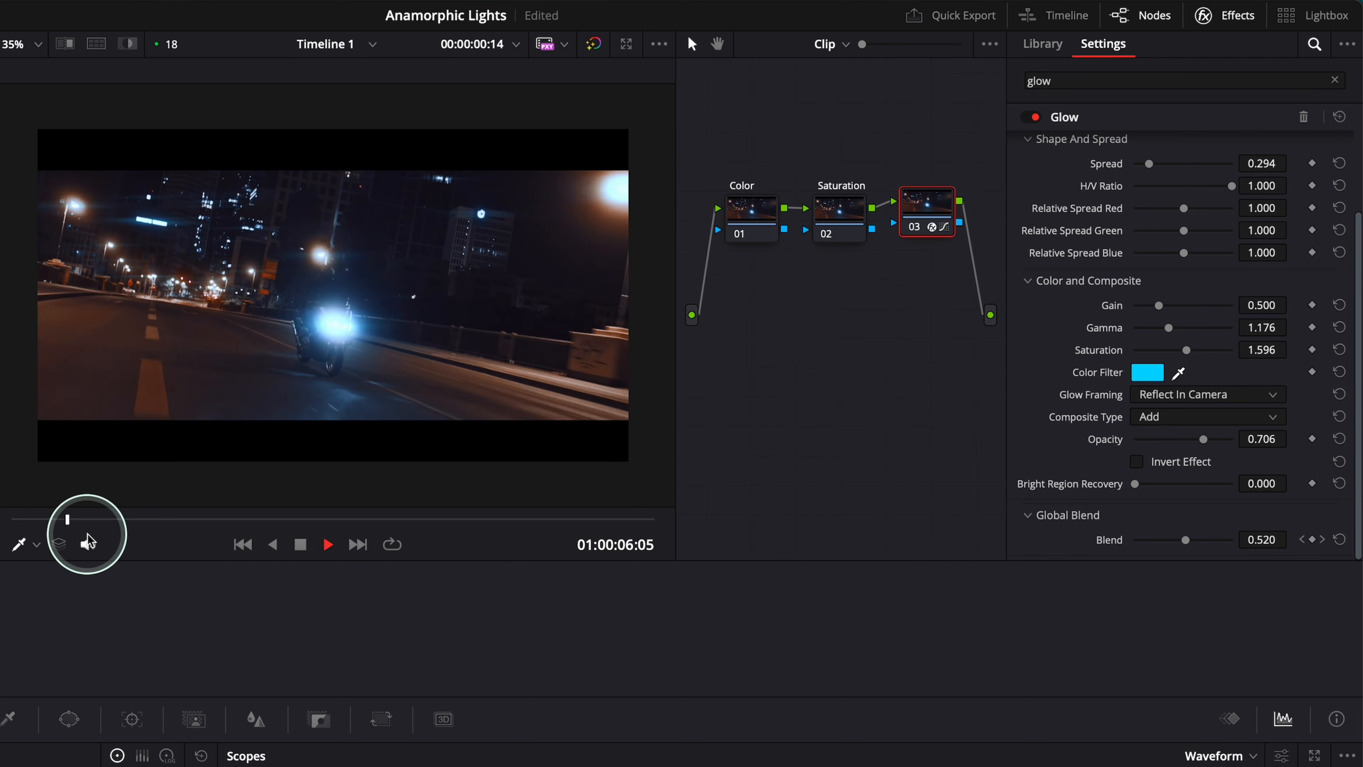
key("space")
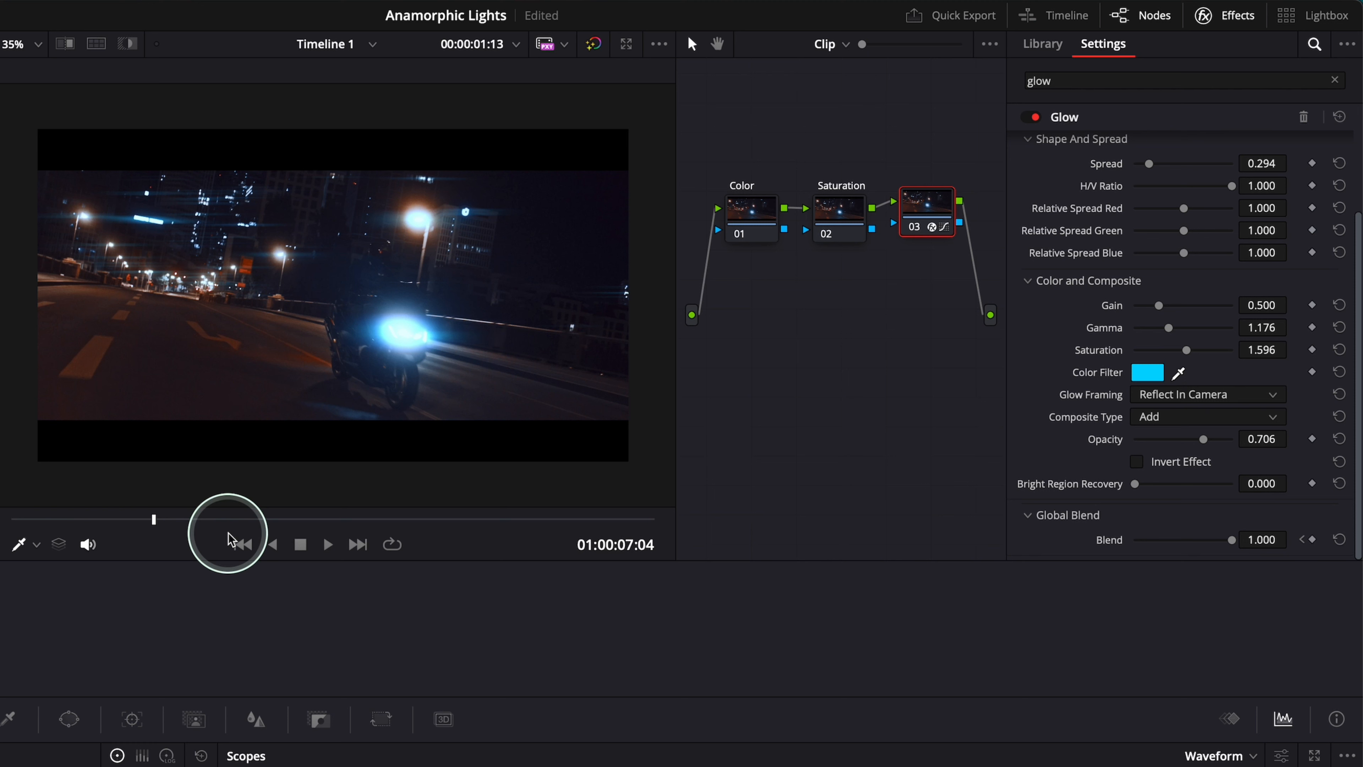
From 00:00:02:09 onward, as the motorbike nears the camera, keyframe the Glow's global blend down to 0.376
left_click_drag(153, 519, 231, 519)
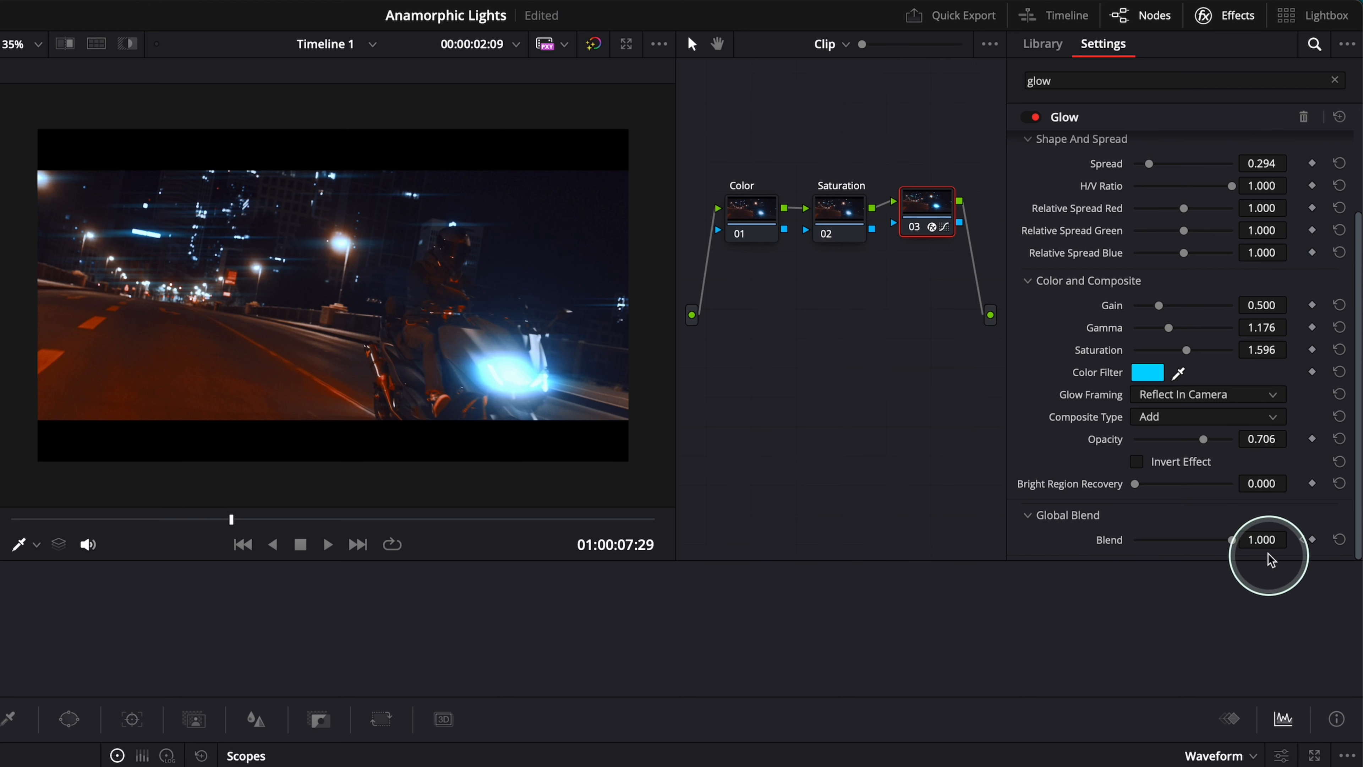
left_click_drag(1233, 543, 1231, 544)
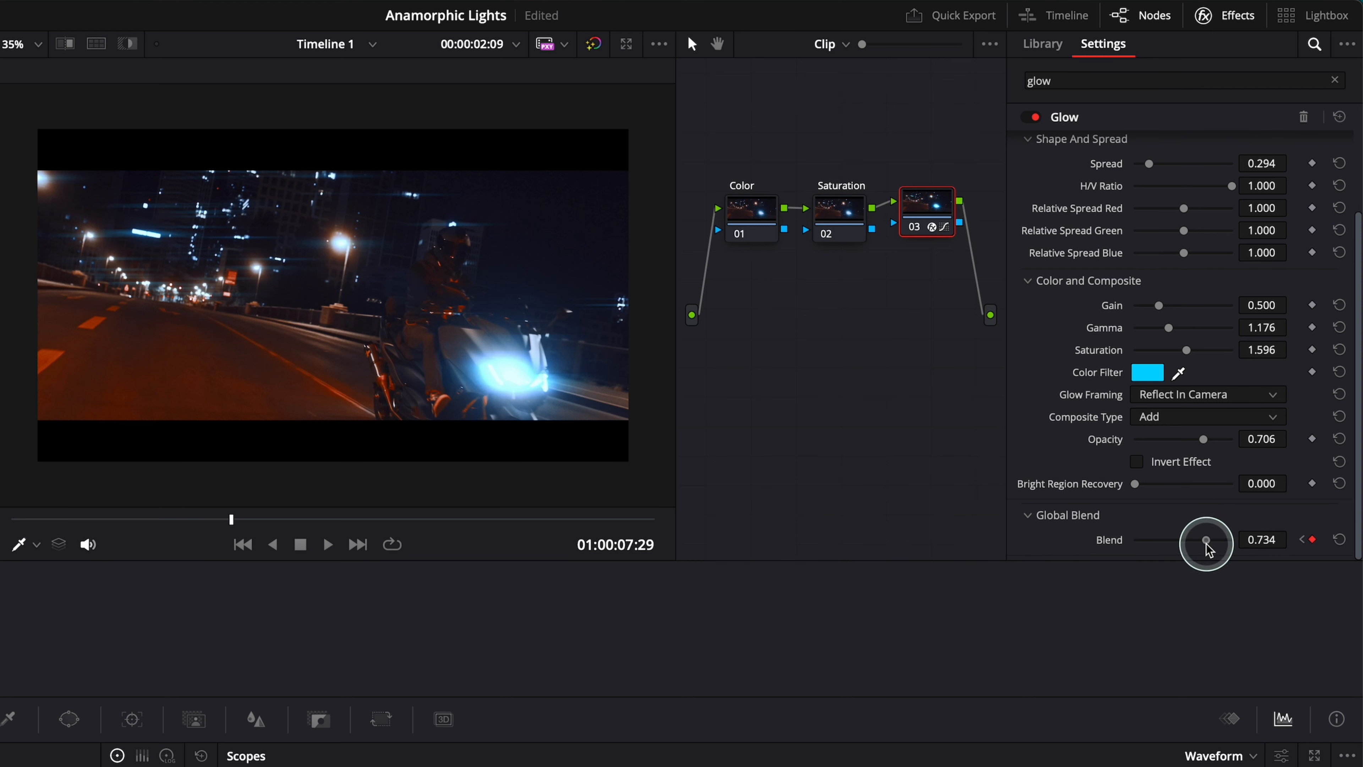
left_click(328, 544)
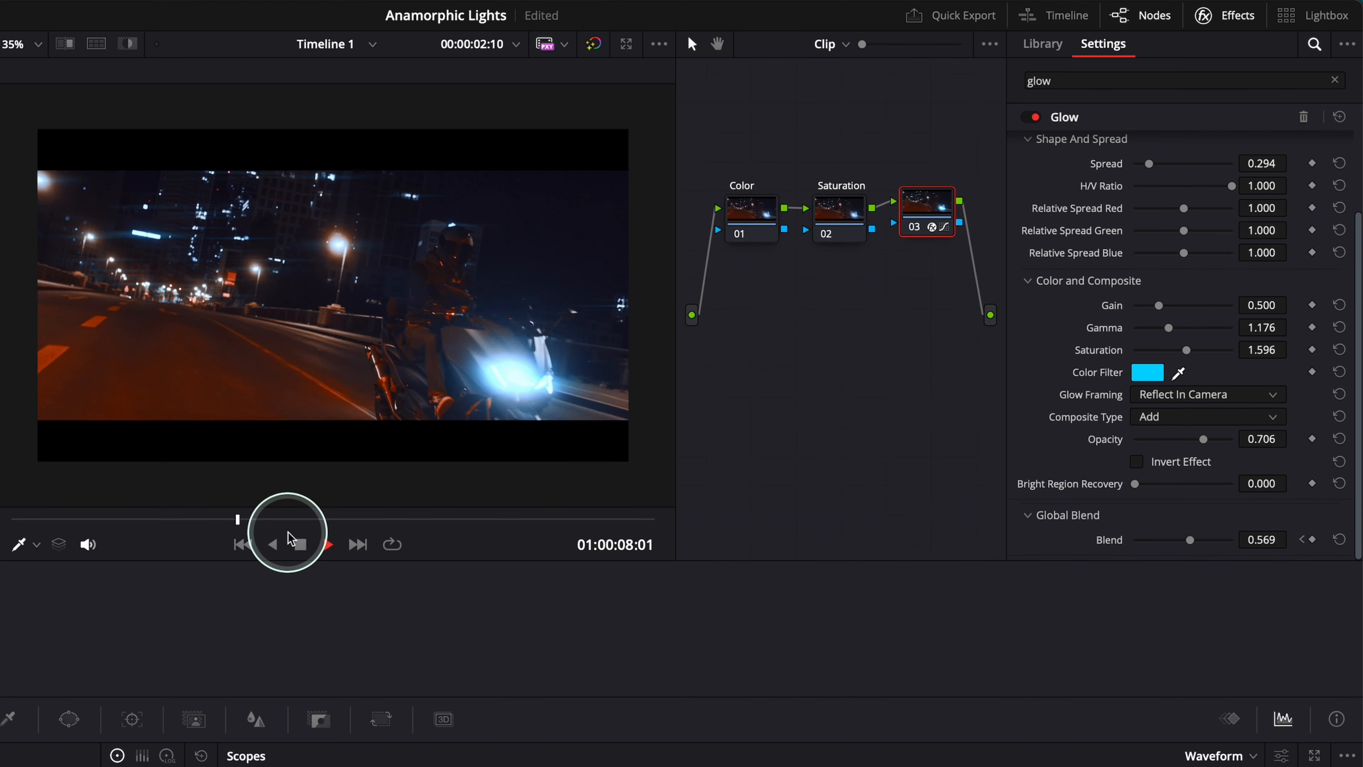
left_click(290, 538)
mouse_move(1152, 542)
left_mouse_down()
mouse_move(1226, 546)
mouse_move(1172, 541)
left_mouse_up()
Play on through the clip and again from the start to review the keyframed glow blend
key("space")
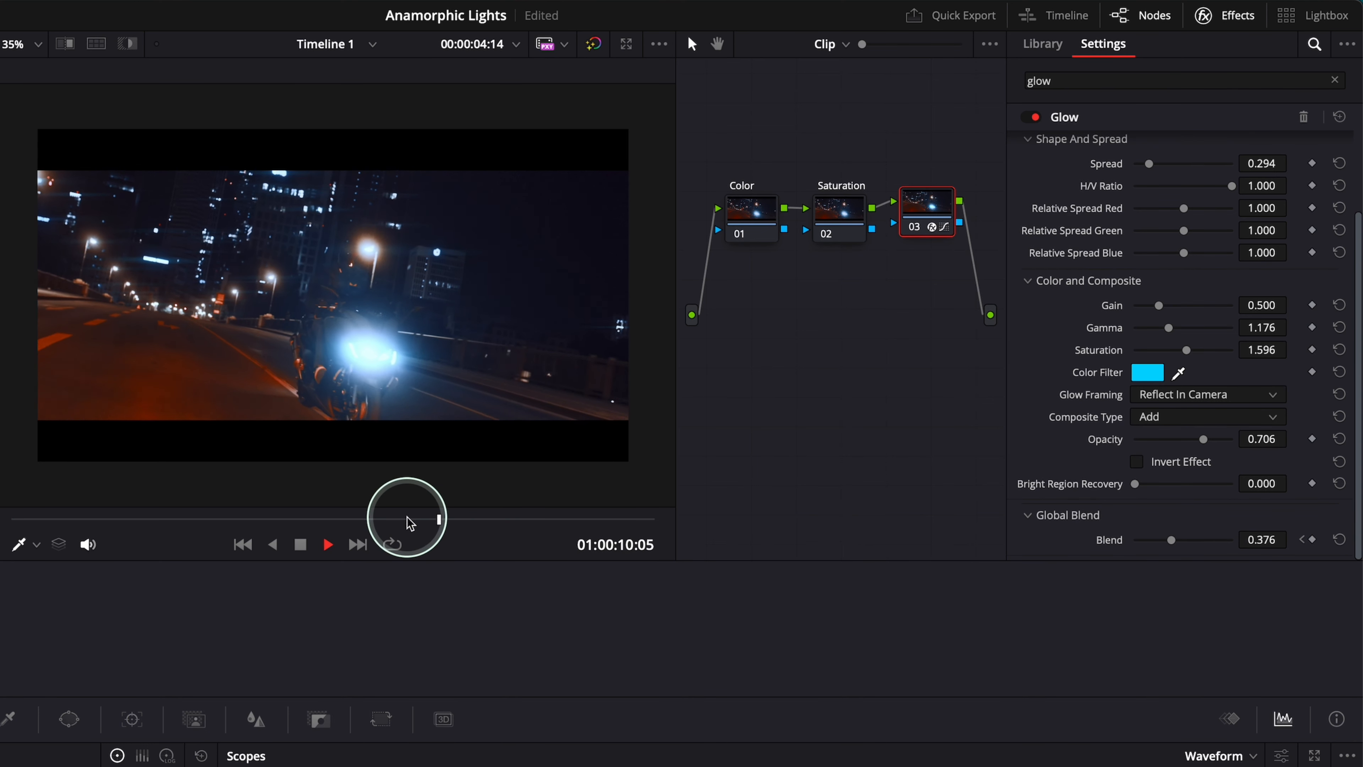
key("space")
left_click_drag(420, 519, 10, 519)
key("space")
key("space")
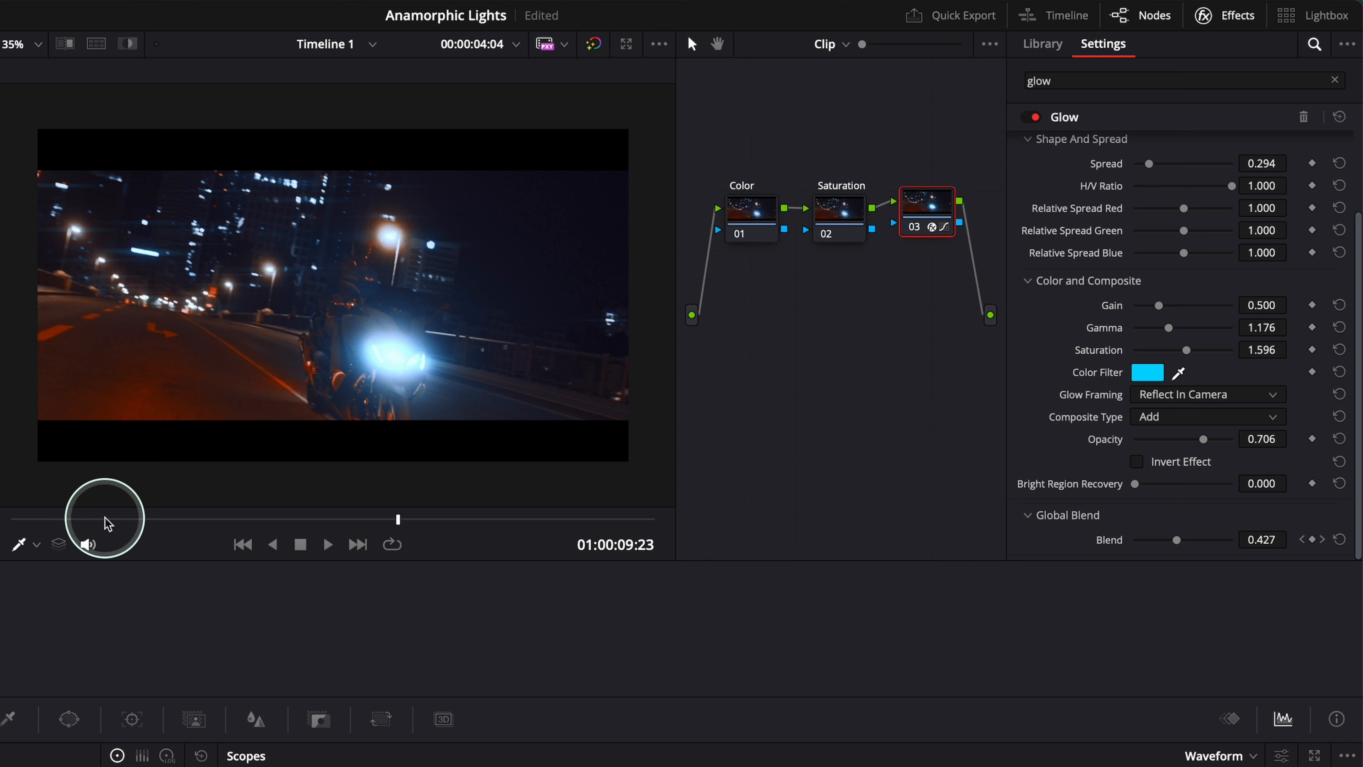
Add a keyframe near the end of the clip and lower the Glow's global blend to fade the effect out
left_click_drag(142, 518, 590, 520)
left_click(1312, 539)
left_click_drag(1232, 539, 1123, 545)
left_click_drag(591, 520, 544, 520)
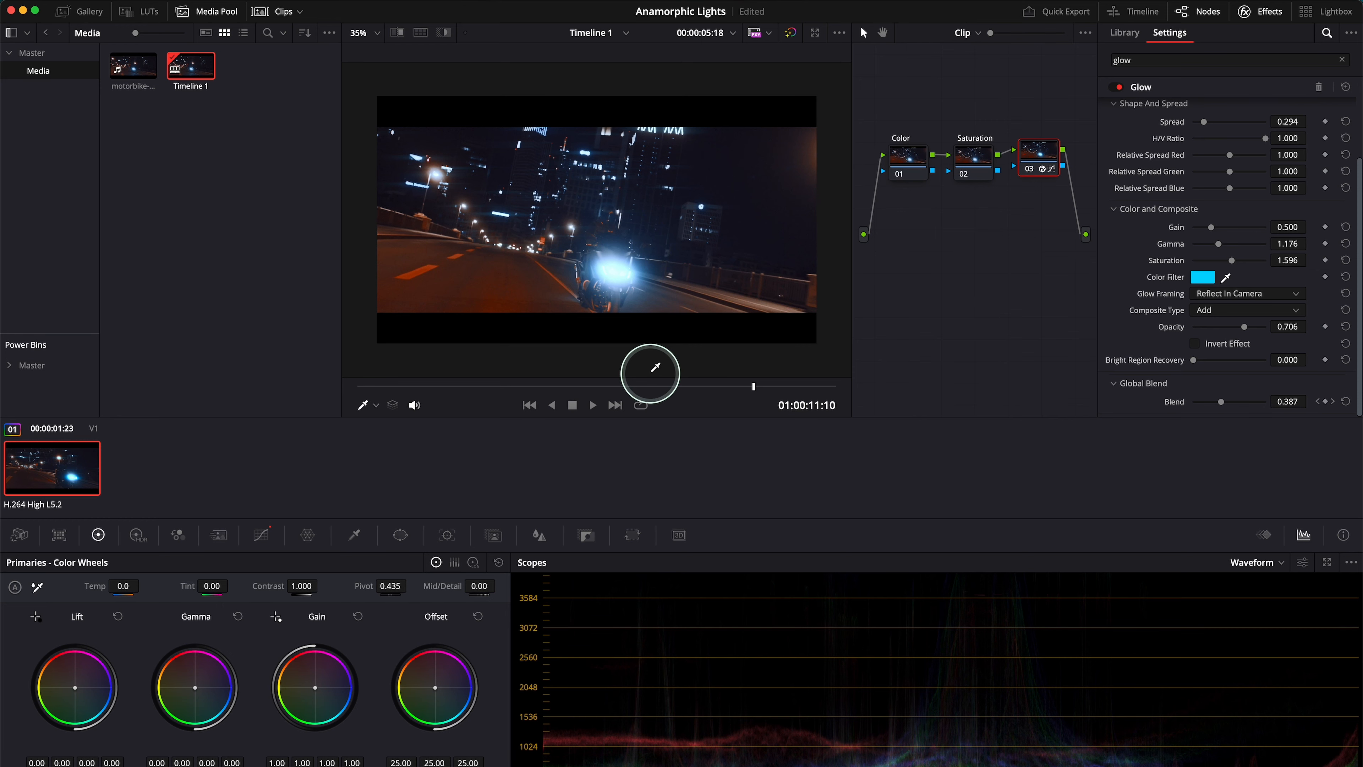